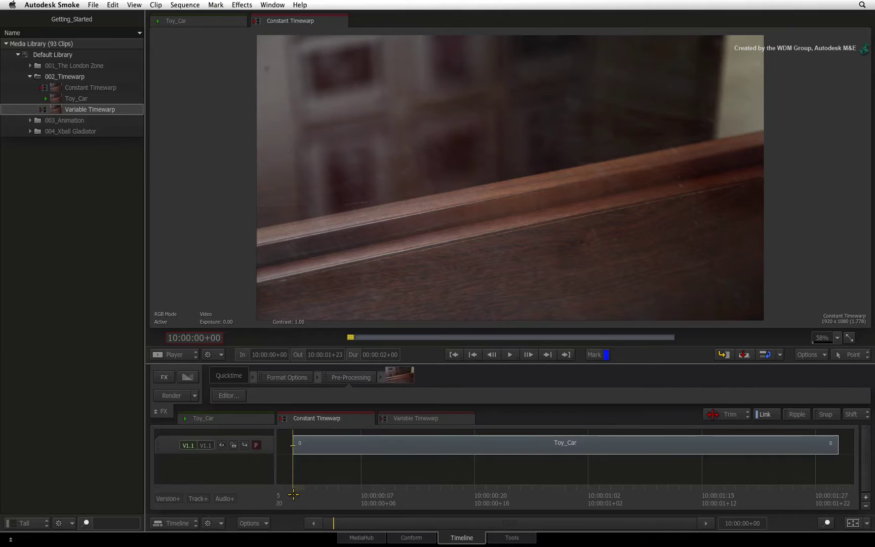
Step: Play the Constant Timewarp sequence several times to review the Toy_Car clip
key(space)
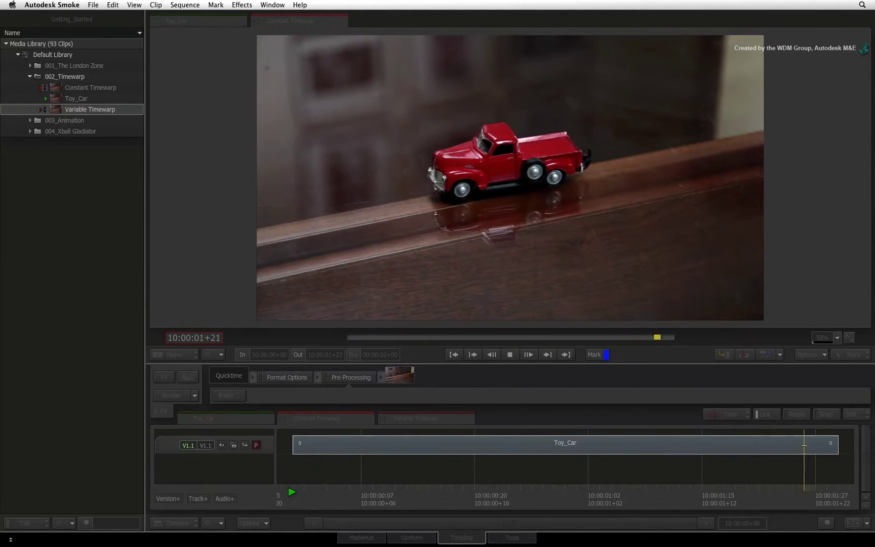
key(space)
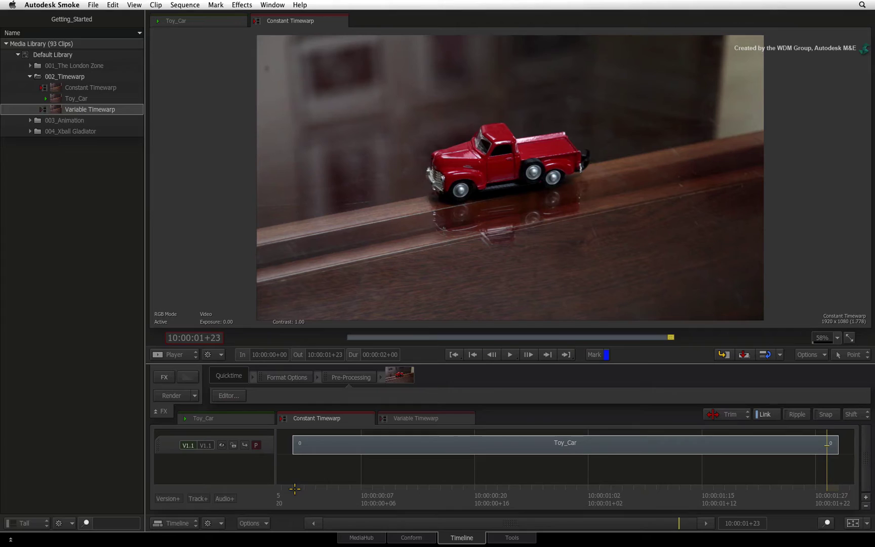
key(space)
key(space)
key(space)
Step: Splice the Toy_Car clip at 10:00:01+00 and bring up video effects for its second half
click(293, 506)
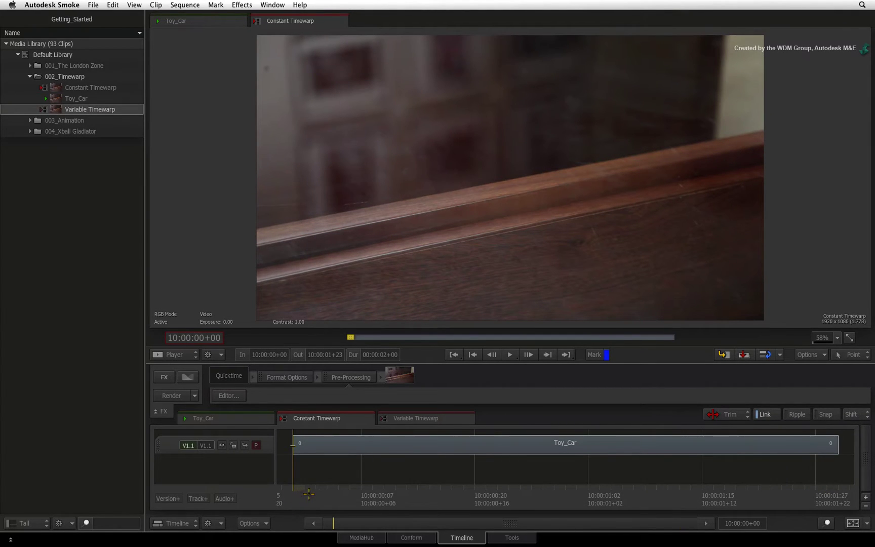
drag(307, 489, 570, 474)
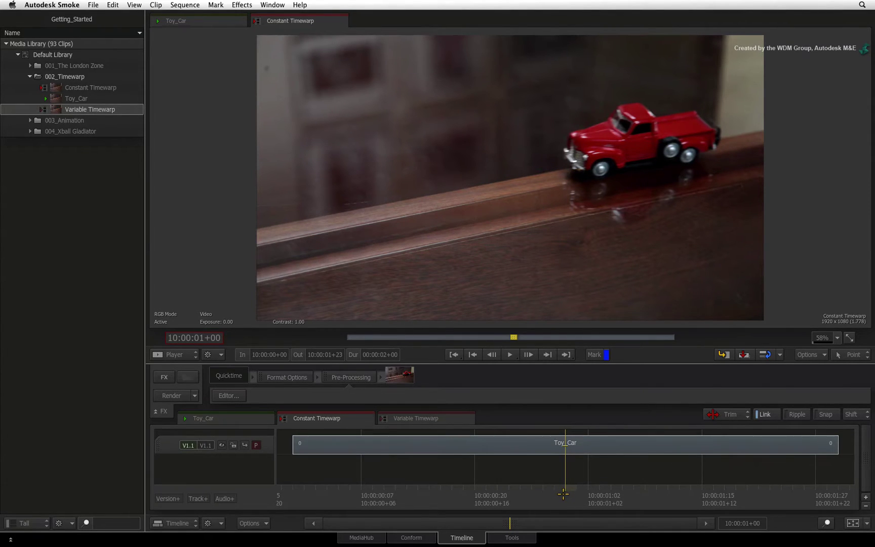
key(ctrl+v)
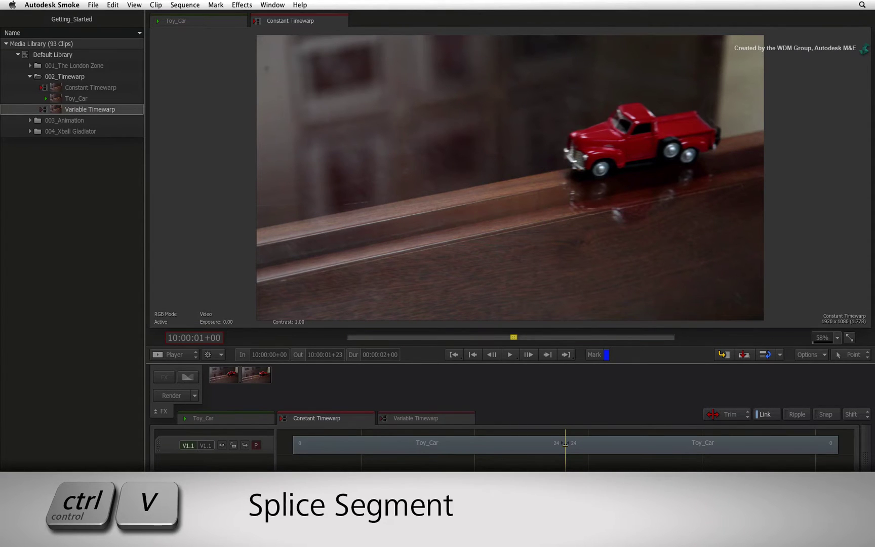
click(605, 446)
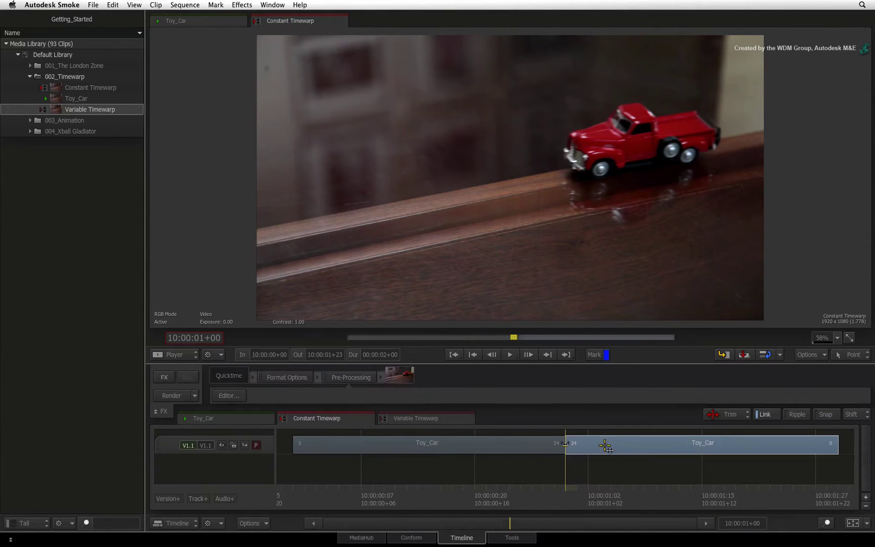
right_click(602, 449)
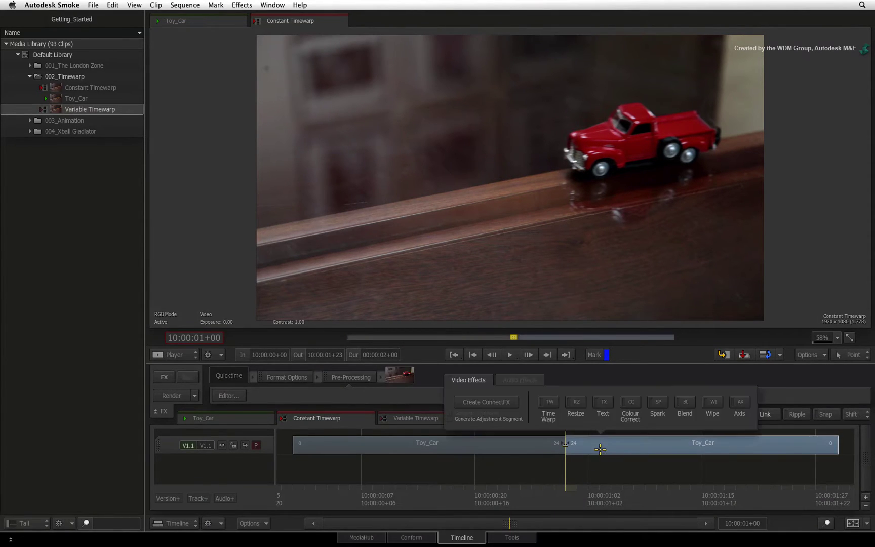
Step: Apply a Time Warp to the second Toy_Car segment, disable Auto Key, and keep Constant mode
click(550, 402)
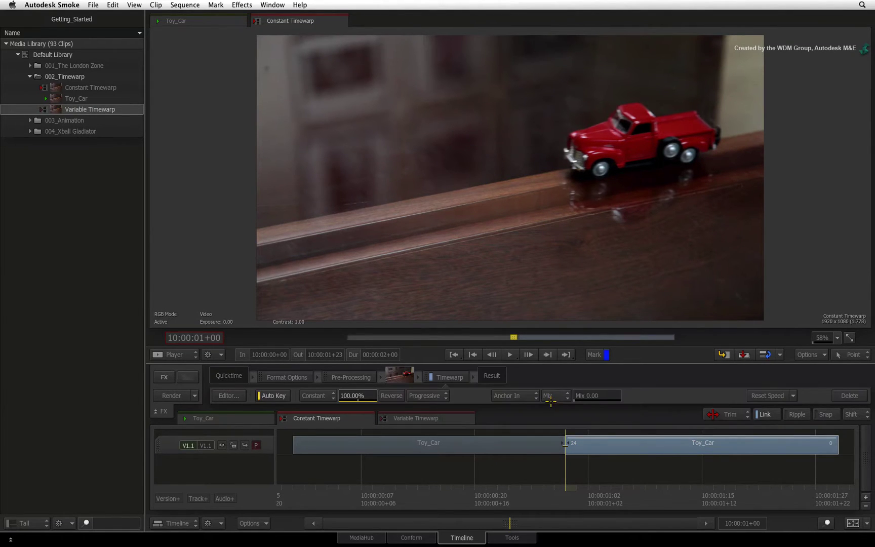
click(277, 397)
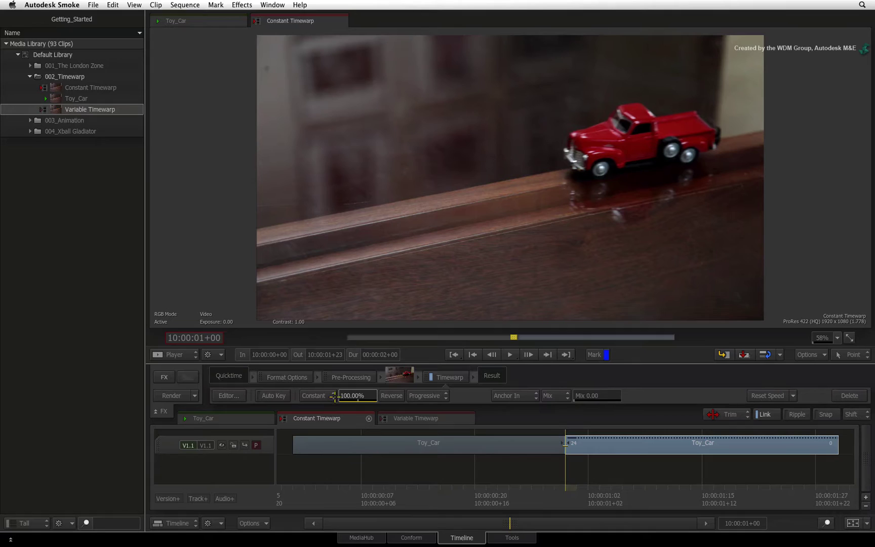
click(333, 395)
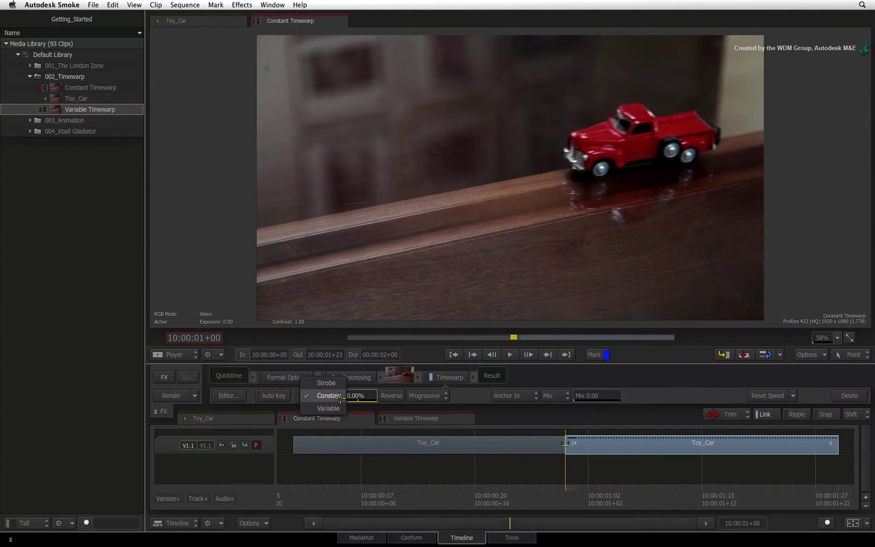
click(336, 395)
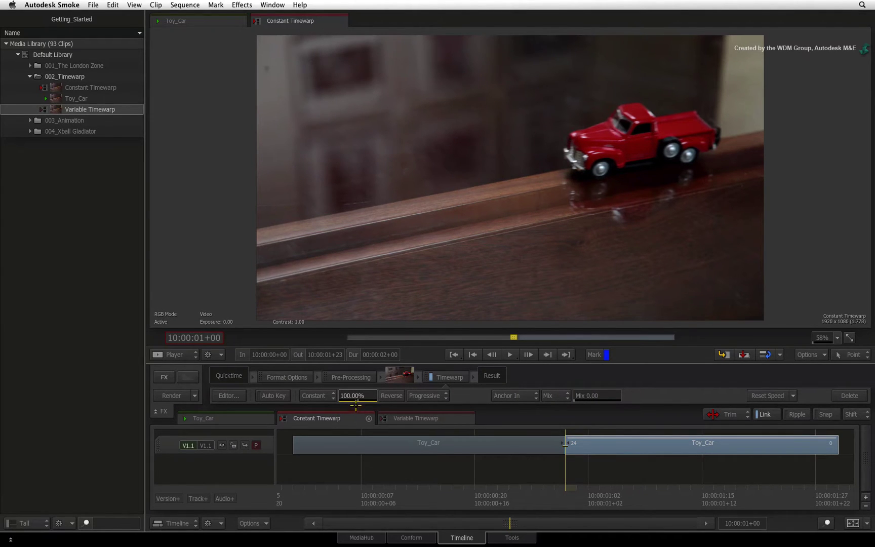
Step: Set the Timewarp's constant speed to 25%
click(356, 396)
text(25)
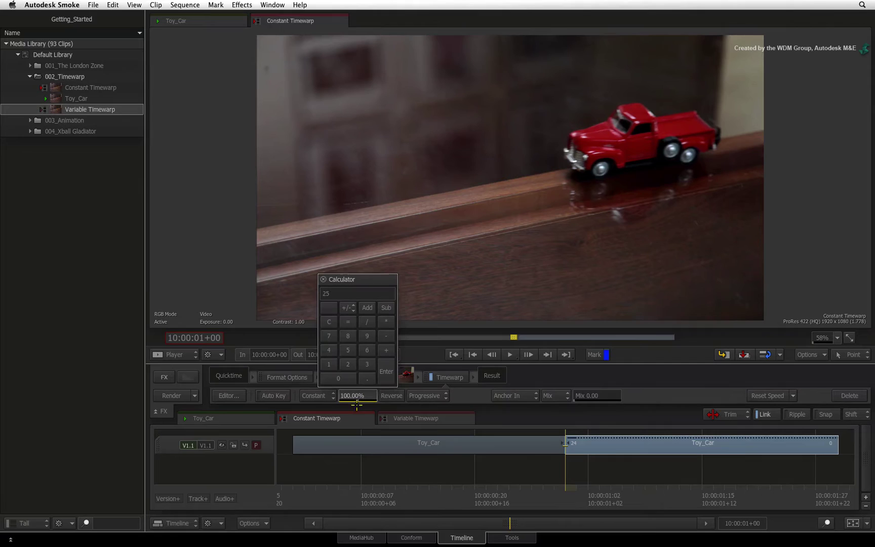
key(Return)
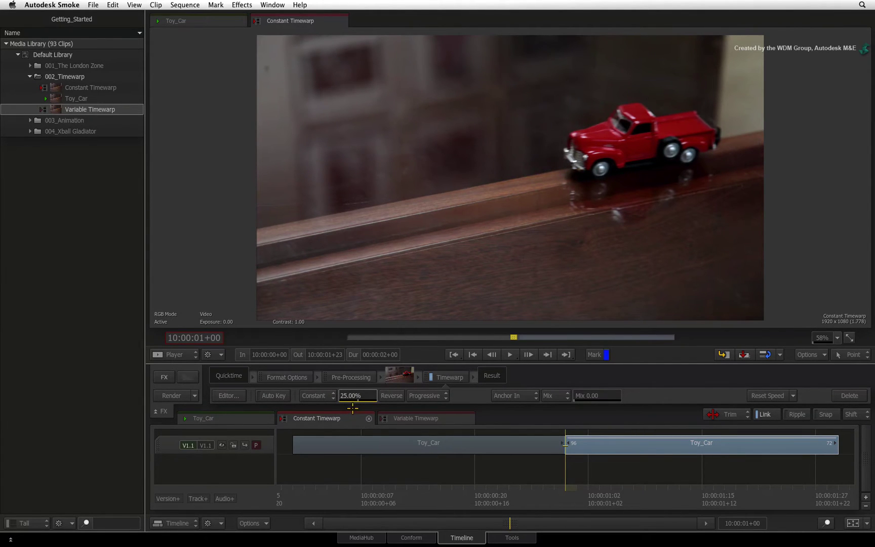
Step: Play the slowed segment from the edit point to its end to review it
key(space)
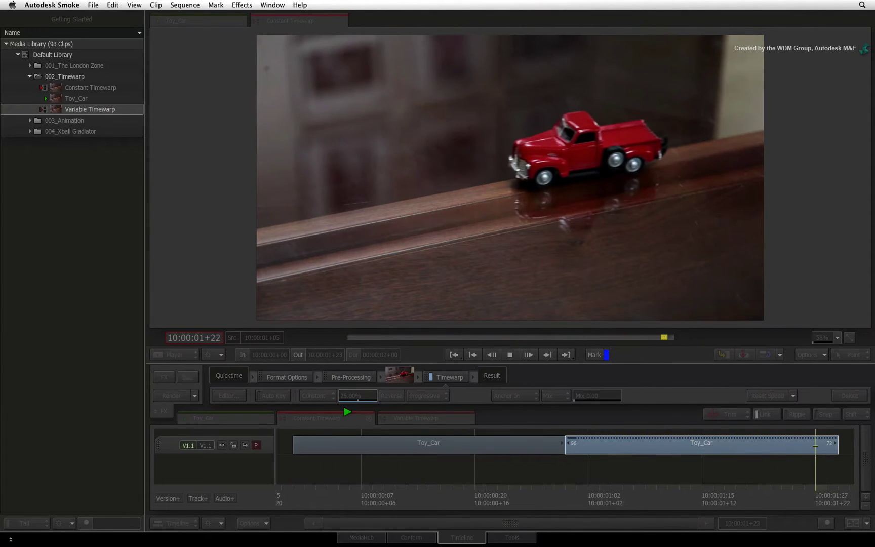
key(Up)
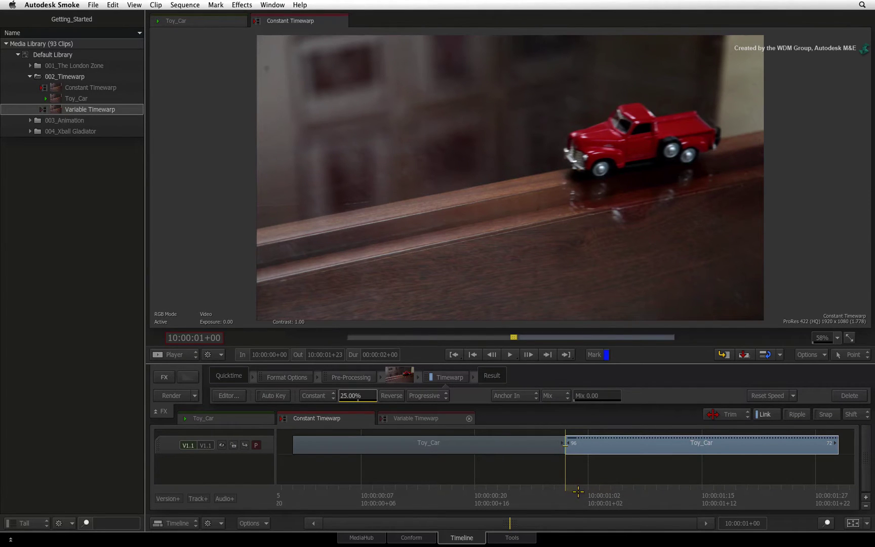
key(space)
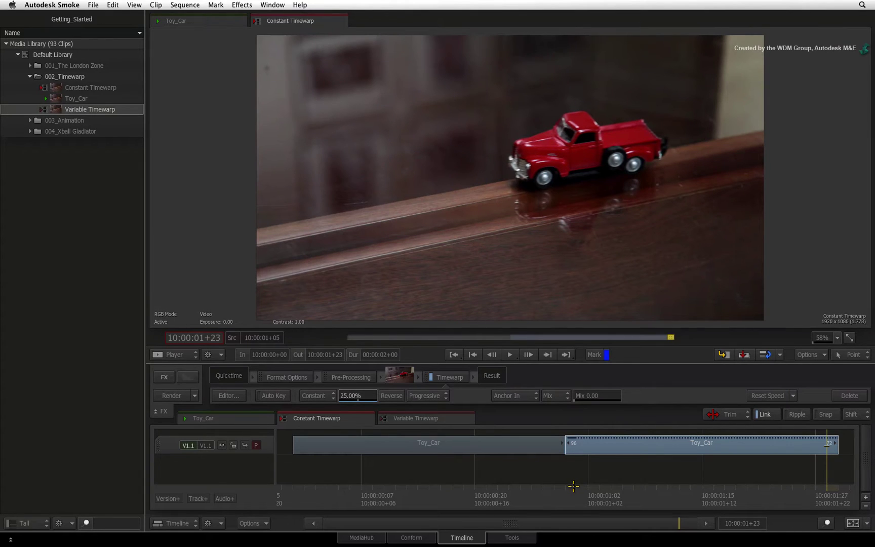
click(565, 492)
key(space)
click(573, 490)
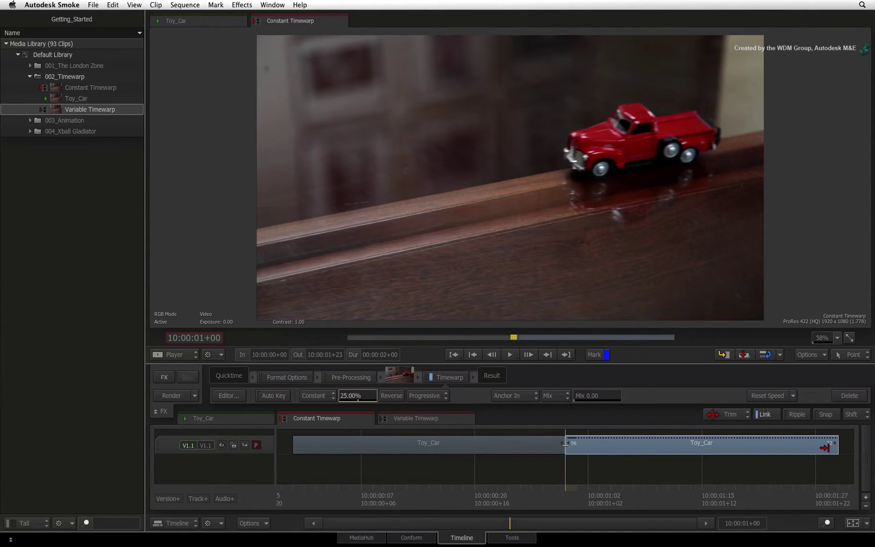
Step: Try shortening the second clip's end, undo it, and reselect the clip
mouse_move(829, 447)
mouse_down()
mouse_move(840, 449)
mouse_move(801, 452)
mouse_move(813, 451)
mouse_up()
key(ctrl+z)
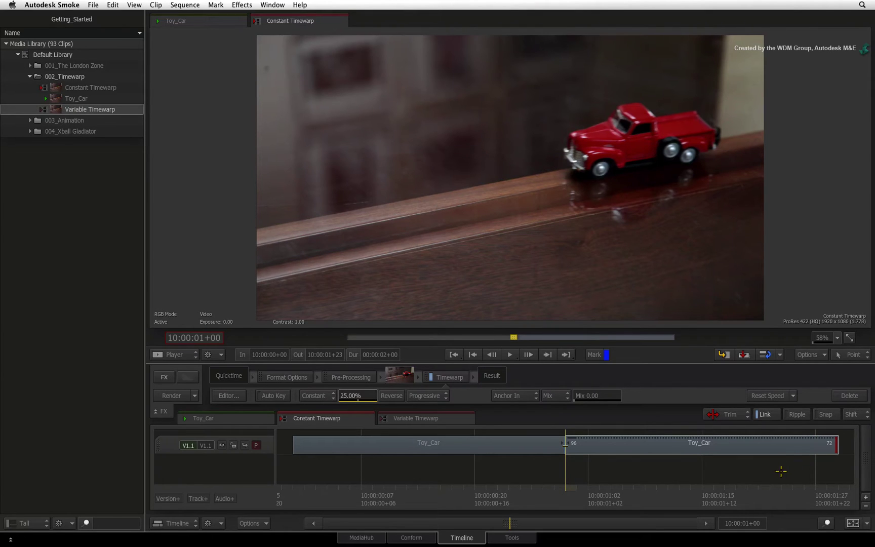
click(738, 450)
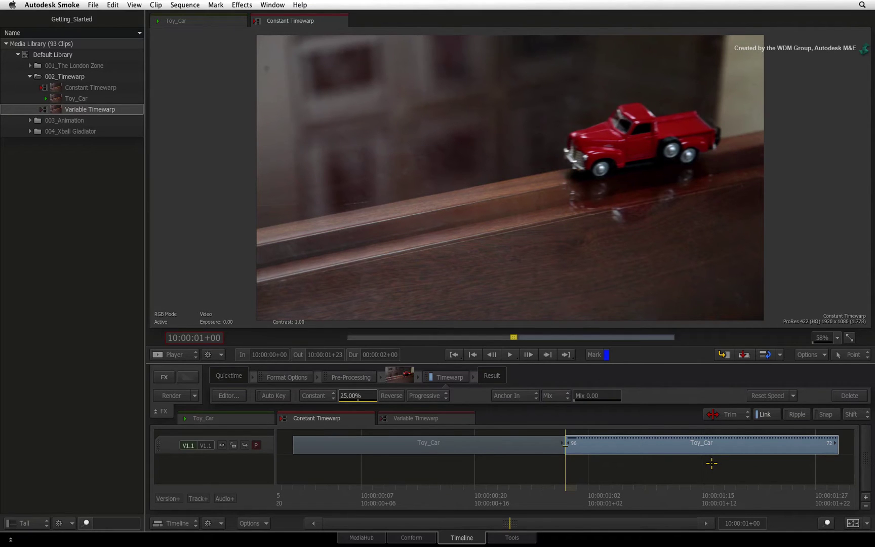
Step: Undo the 25% speed change and zoom the timeline out to show both clips
key(super+z)
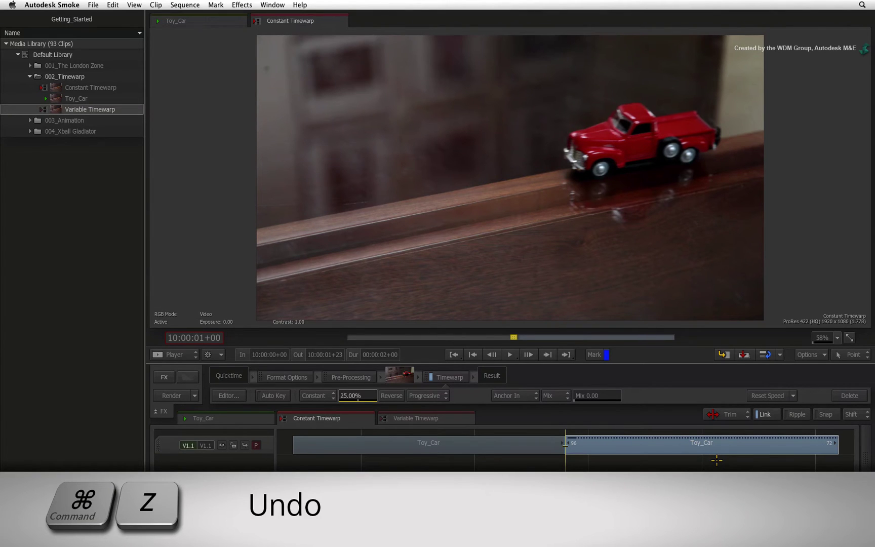
key(super+z)
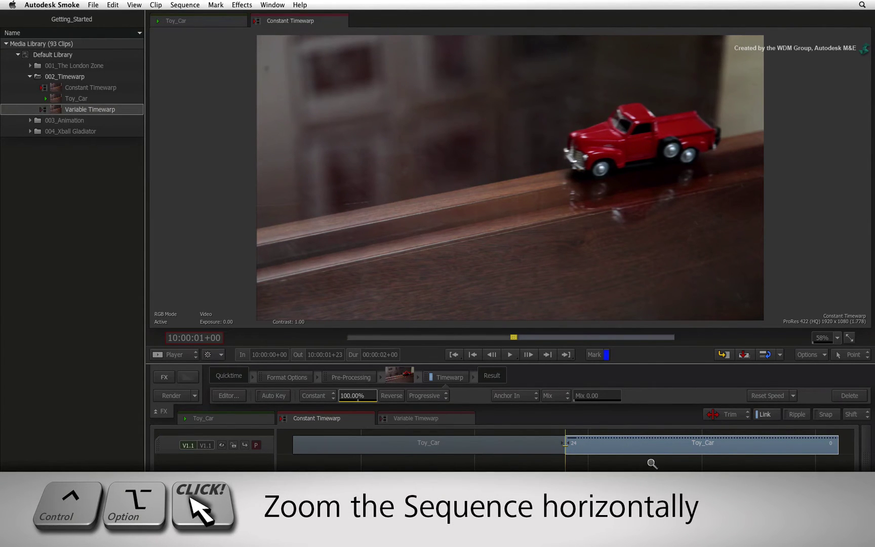
ctrl+alt+click(651, 460)
ctrl+alt+shift+click(502, 463)
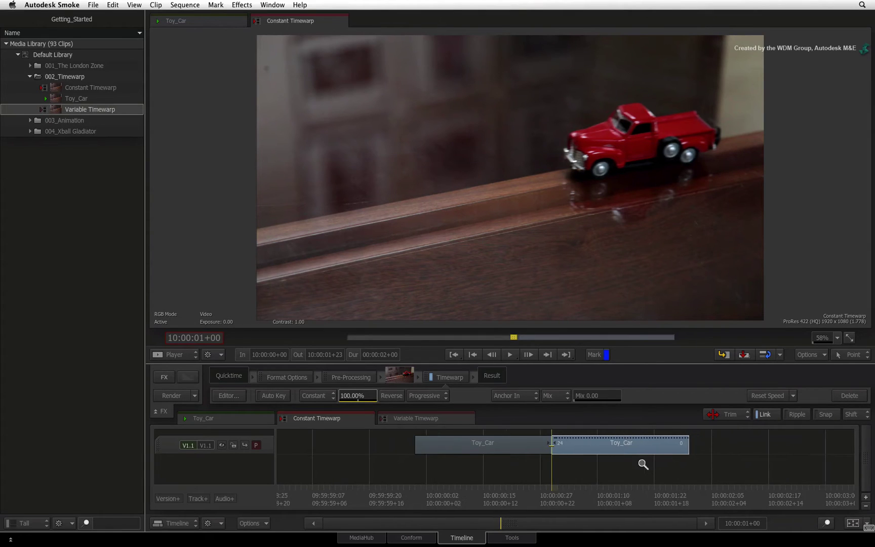
drag(642, 463, 527, 471)
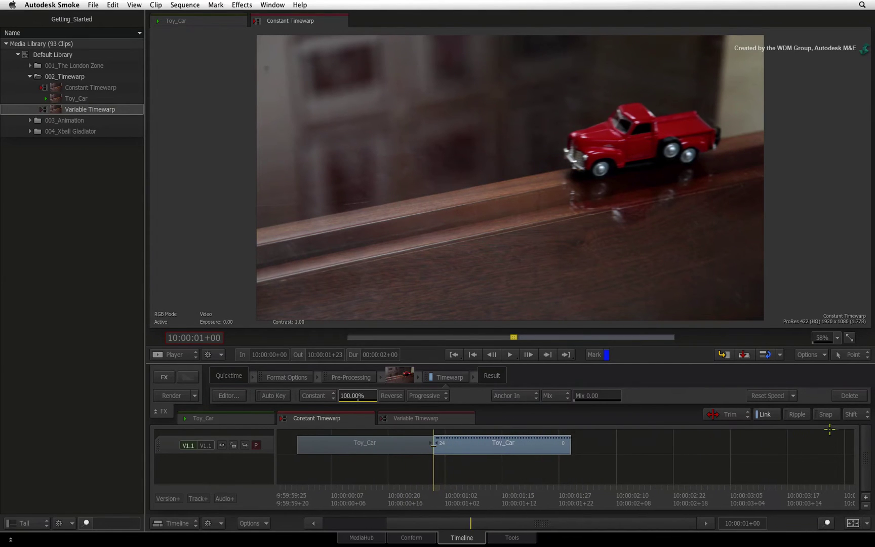
Step: Set Shift to Reposition Proportionally and reapply 25% speed so the clip lasts 00:00:05+00
click(865, 414)
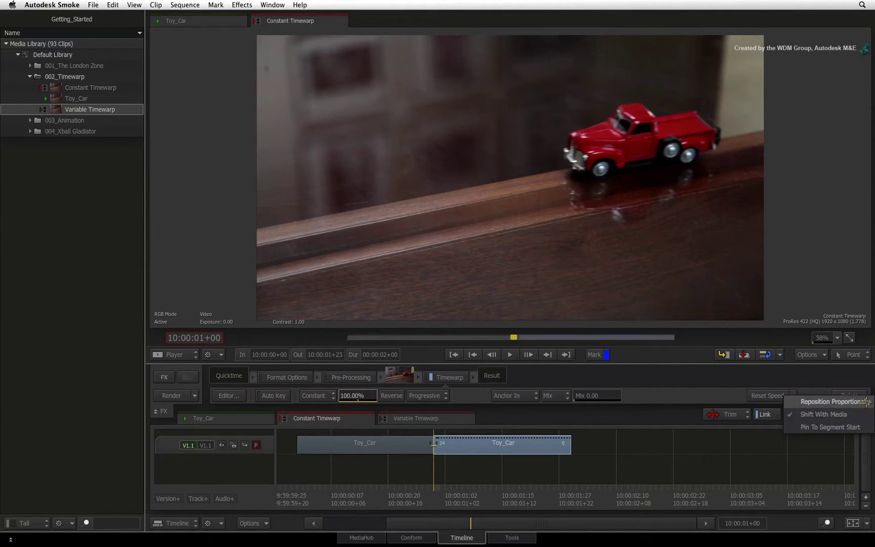
click(866, 401)
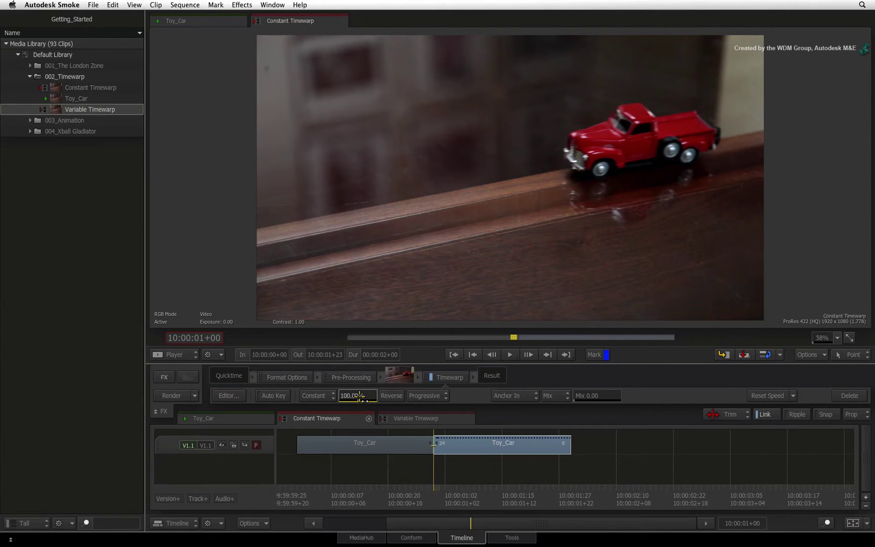
click(358, 396)
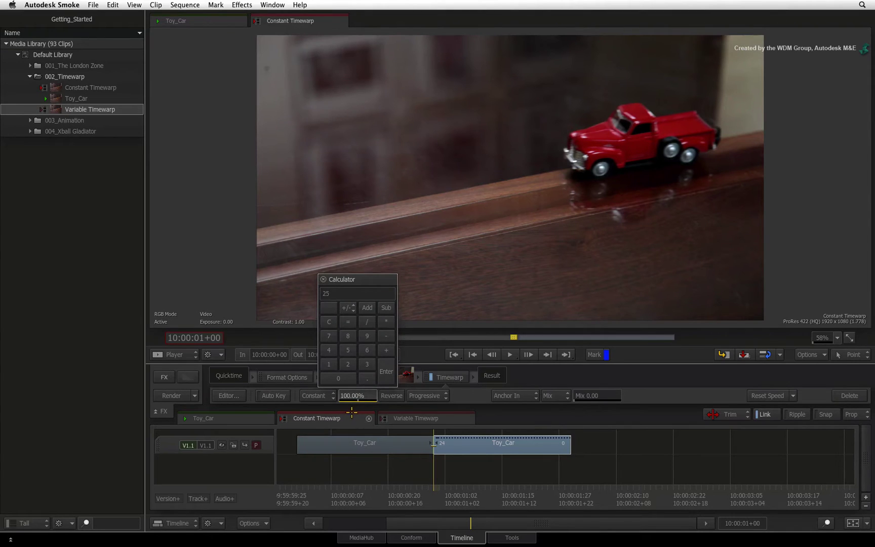
key(Return)
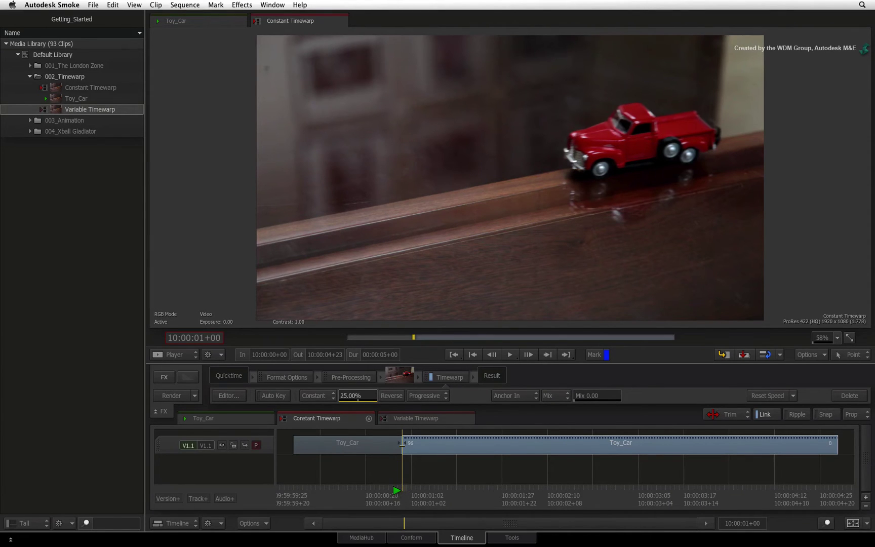
key(space)
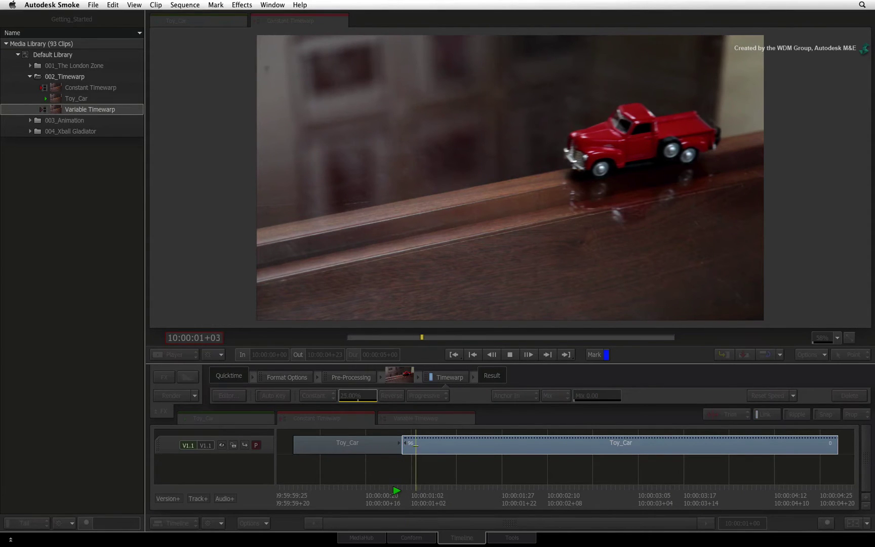
click(400, 486)
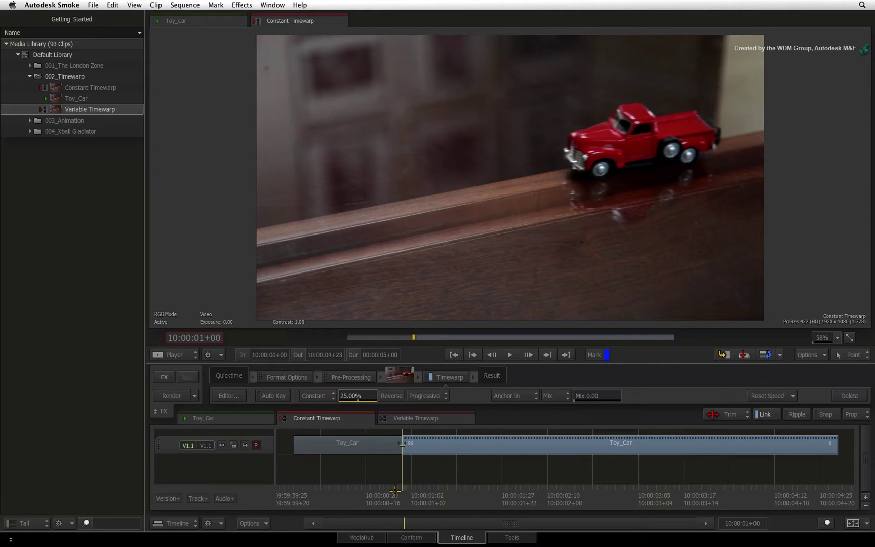
key(space)
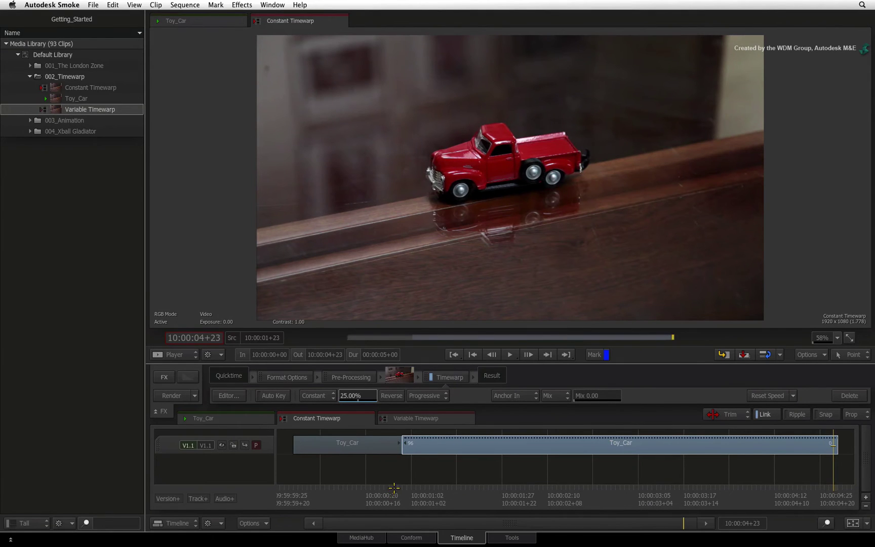
click(396, 487)
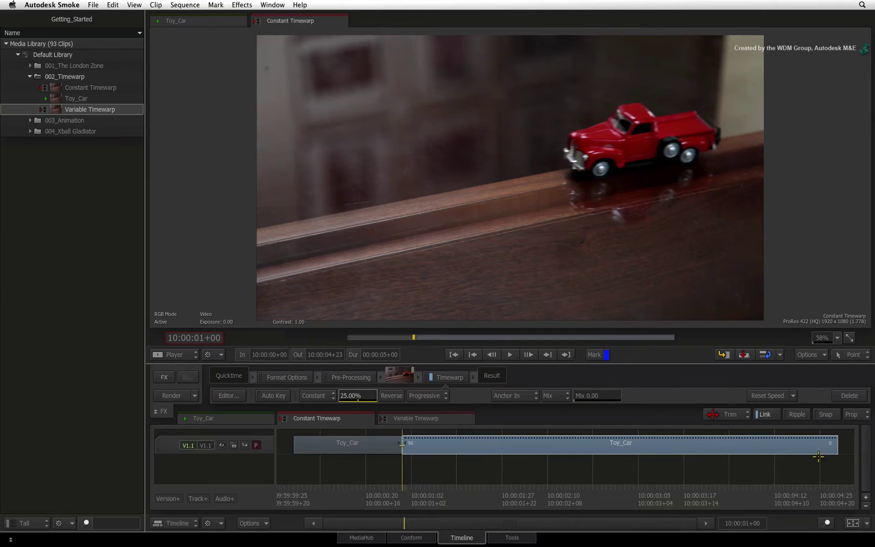
drag(826, 444, 539, 461)
key(ctrl+z)
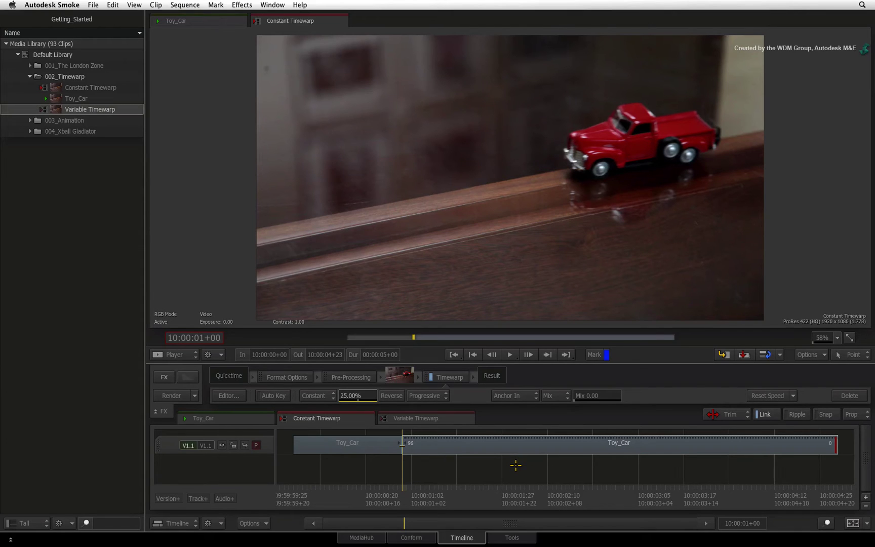
key(space)
Step: Switch interpolation from Mix to Motion (1/4 Res), render, and play the 25% clip
click(567, 395)
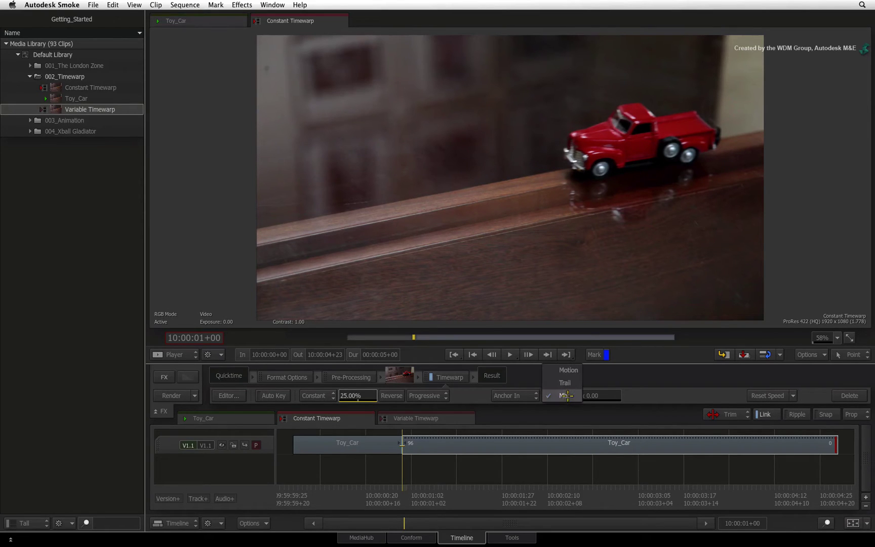
click(551, 370)
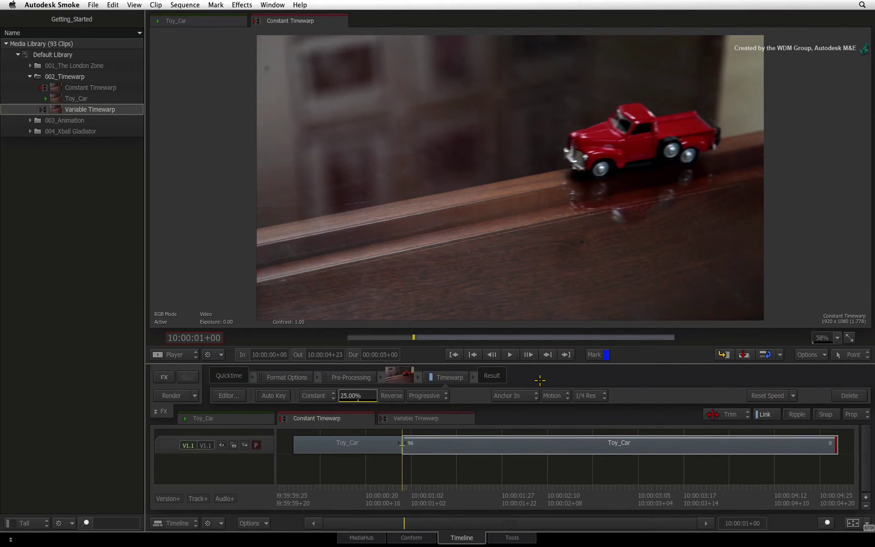
key(ctrl+r)
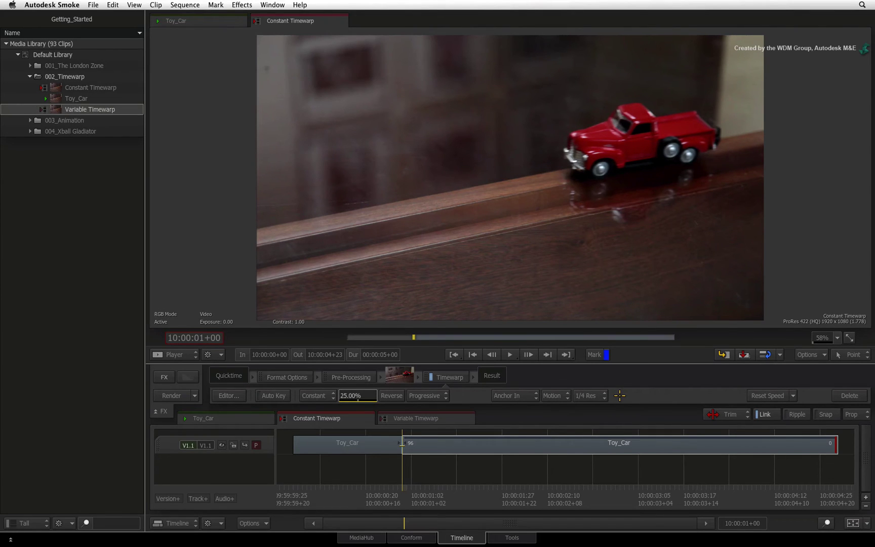
key(space)
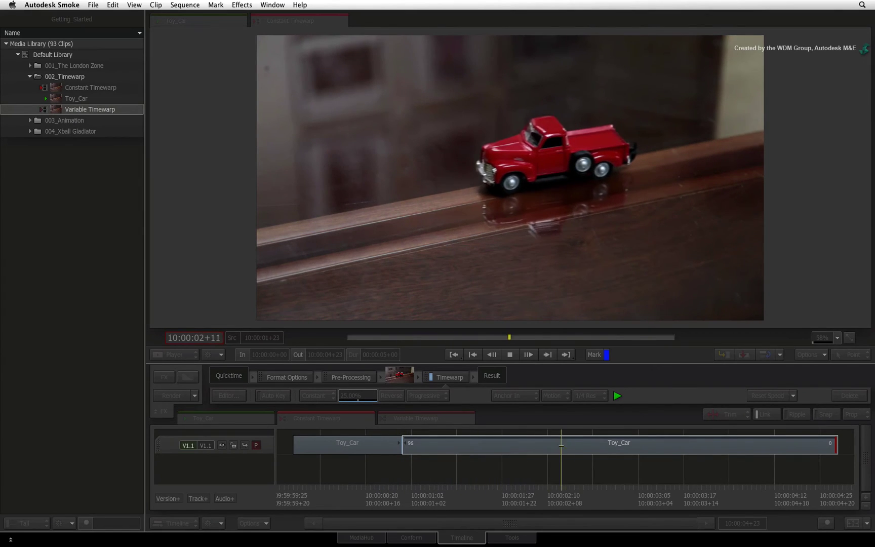
key(space)
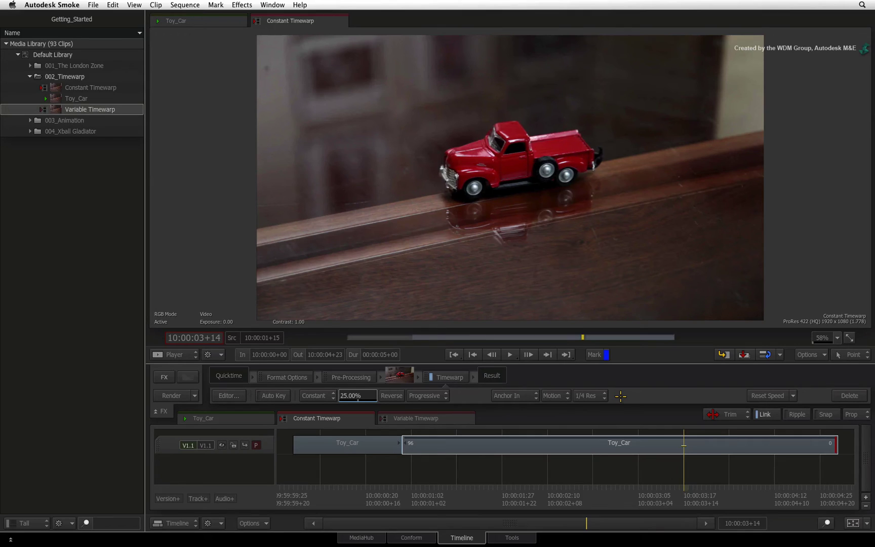
Step: Add a Variable-mode Timewarp with Auto Key enabled to the Variable Timewarp clip
click(446, 419)
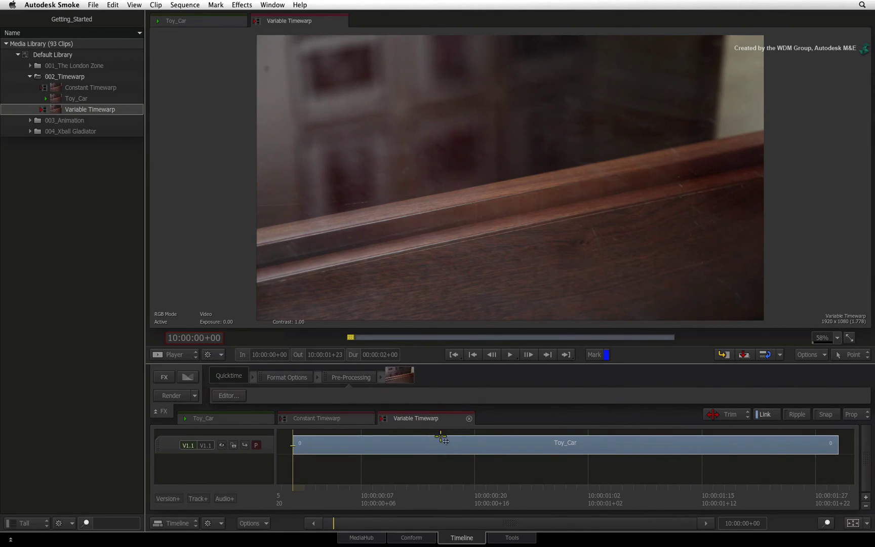
click(438, 434)
click(377, 405)
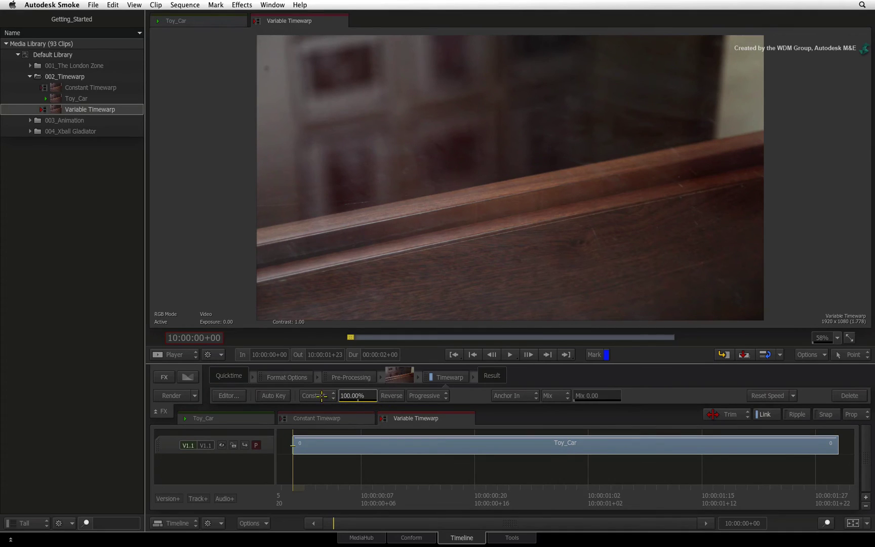
click(318, 395)
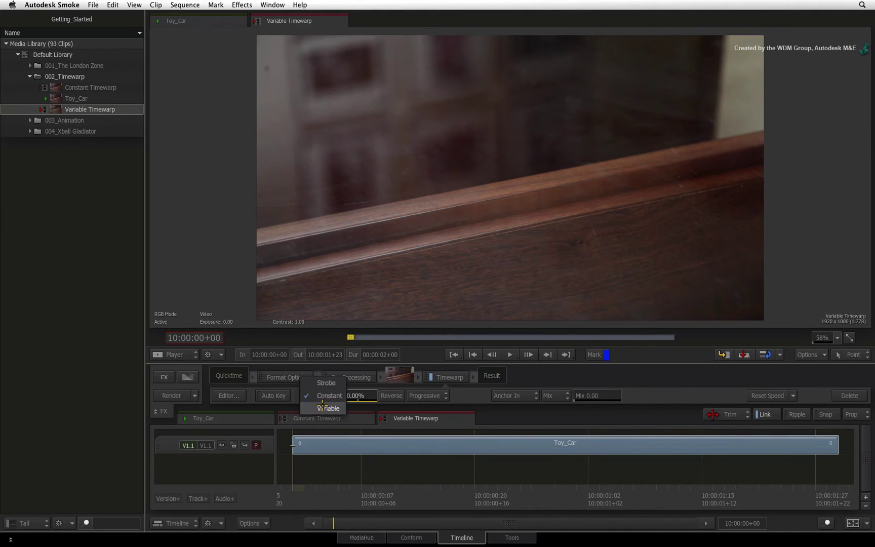
click(280, 390)
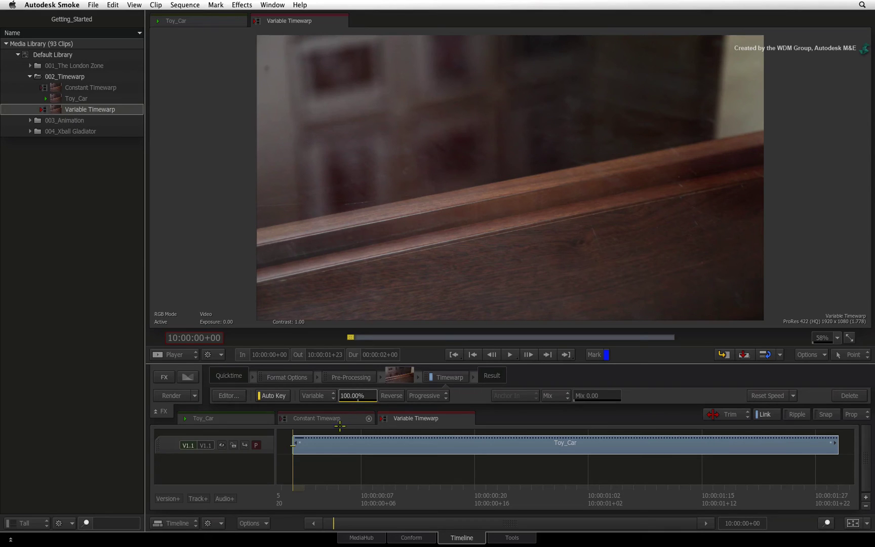
Step: Set 200% speed at about 10:00:00+12 and scrub through to check the ramp
drag(309, 487, 430, 480)
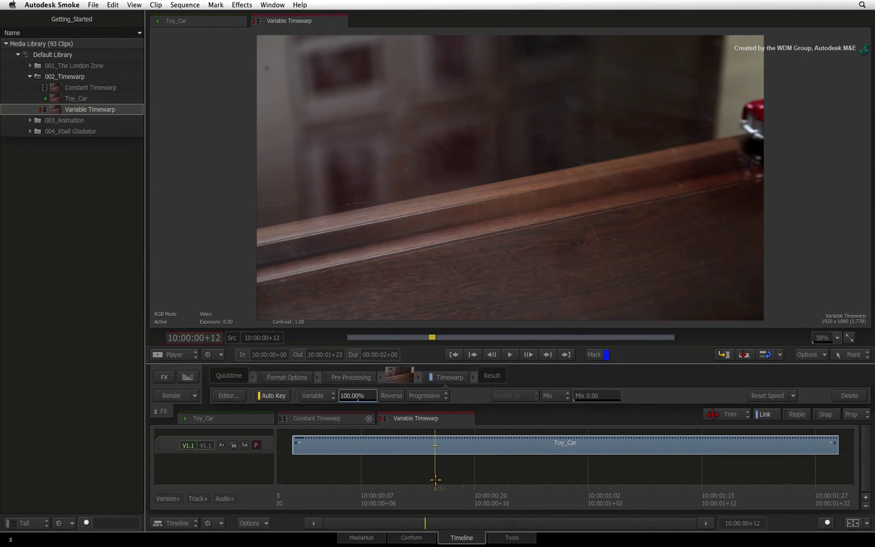
click(362, 398)
text(200)
key(Return)
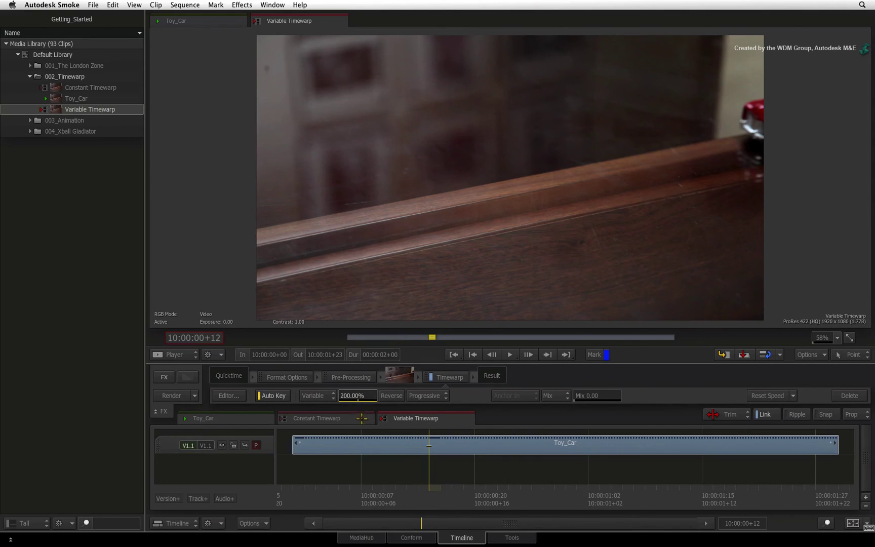
drag(421, 500, 565, 483)
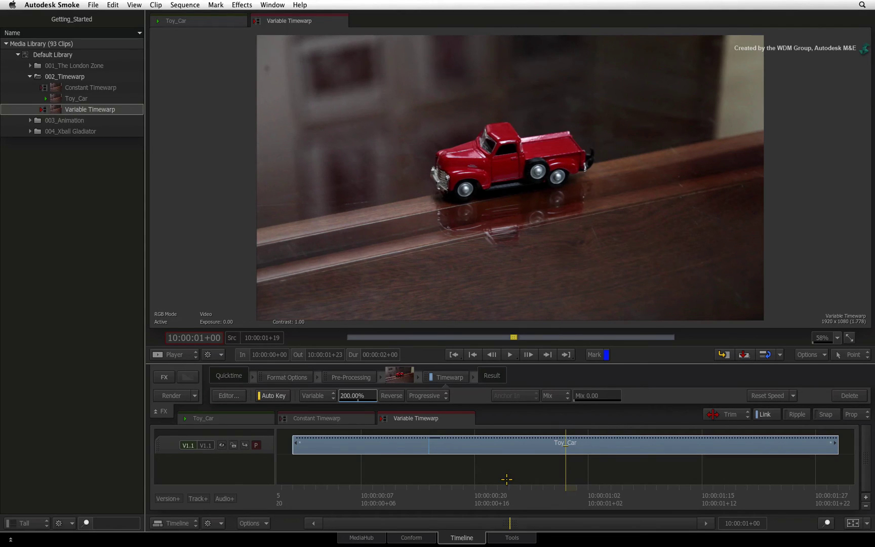
Step: Keyframe the current 200% speed and move the playhead to 10:00:01+12
right_click(367, 399)
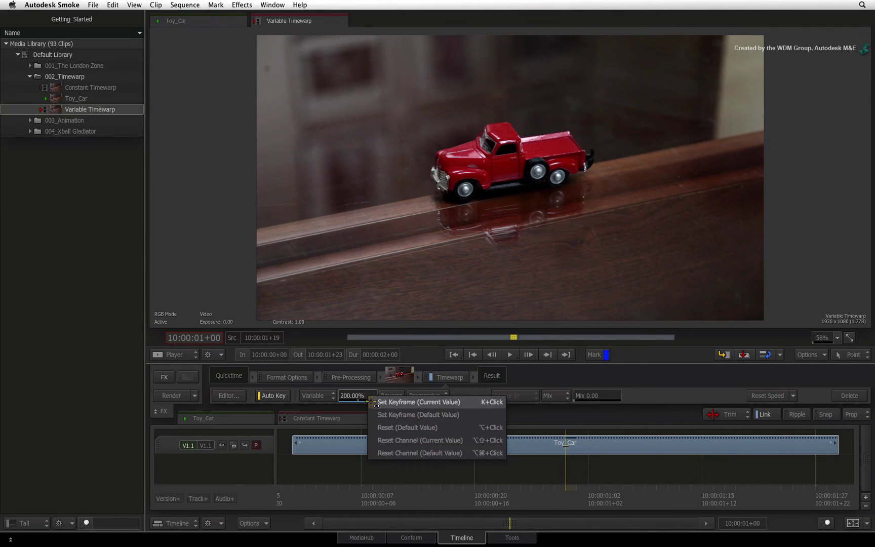
click(372, 402)
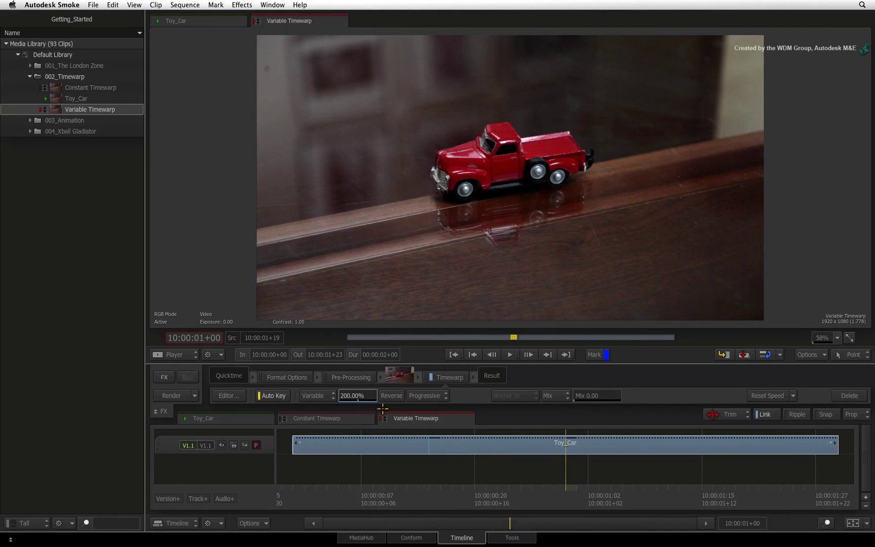
click(560, 475)
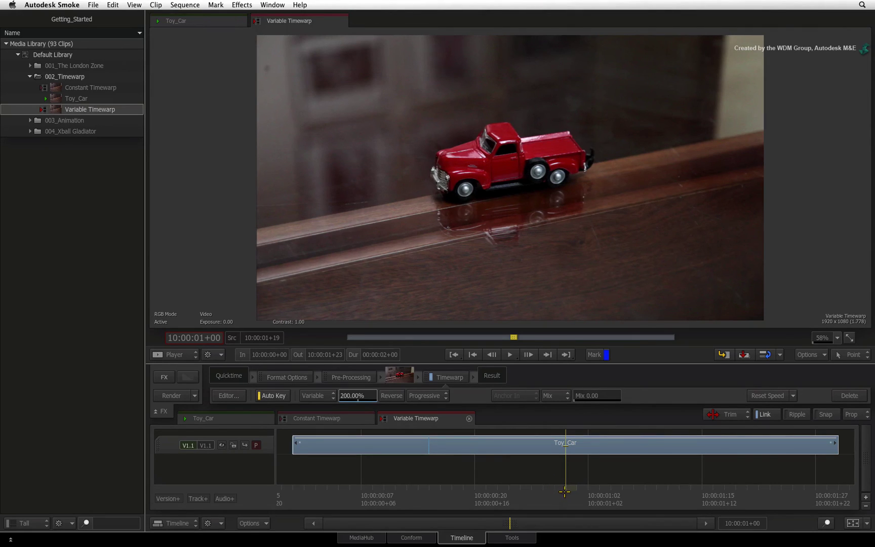
drag(561, 490, 683, 486)
drag(691, 483, 701, 487)
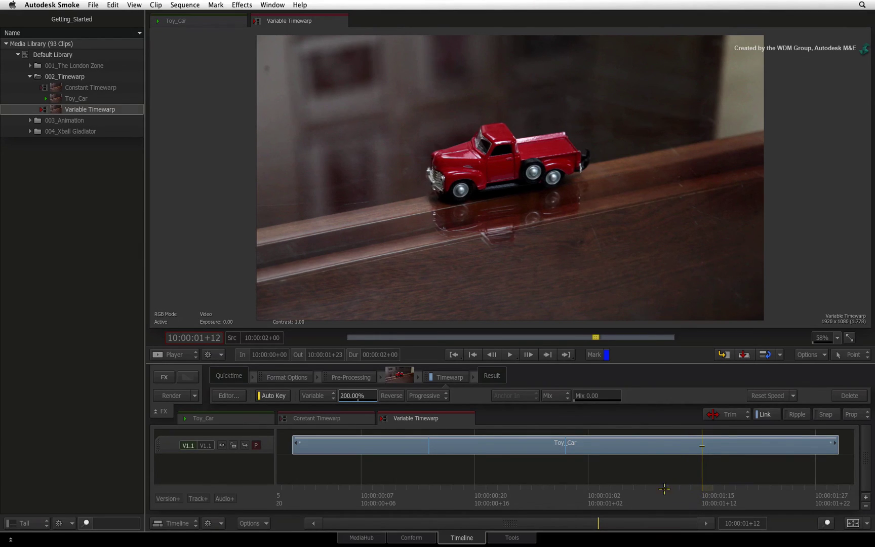
Step: Subtract 500 to make the speed -300%, then play the reversing ramp from the start
click(371, 397)
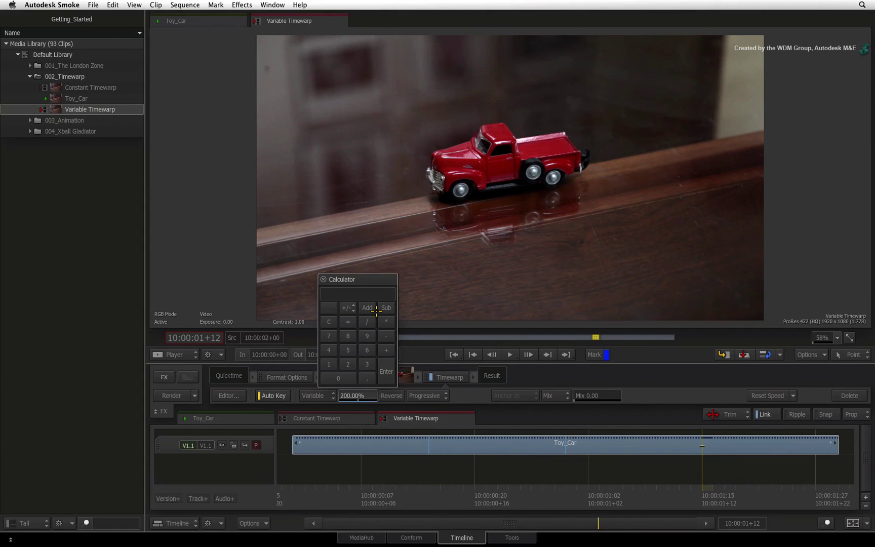
click(376, 310)
text(500)
key(Return)
drag(397, 496, 280, 492)
key(space)
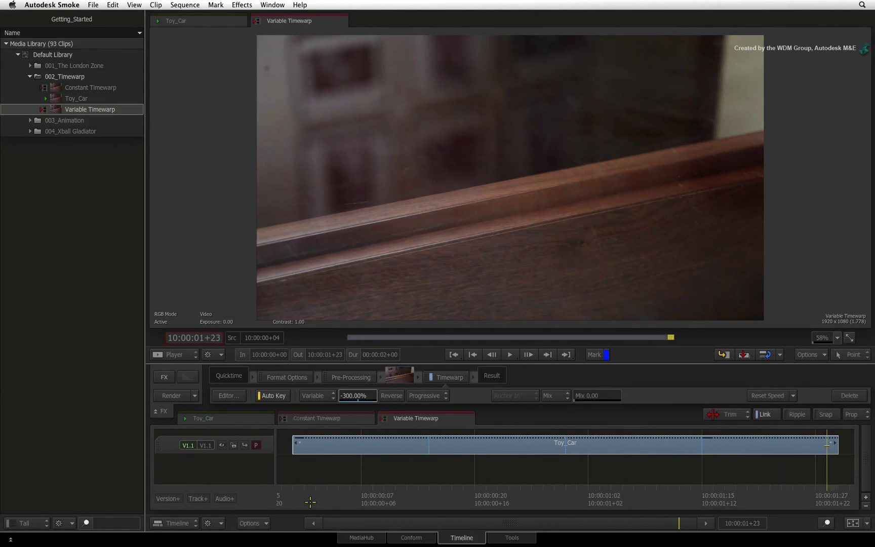
key(space)
Step: Set the Timewarp Mix to 5, render, and play the reversing ramp twice
click(597, 396)
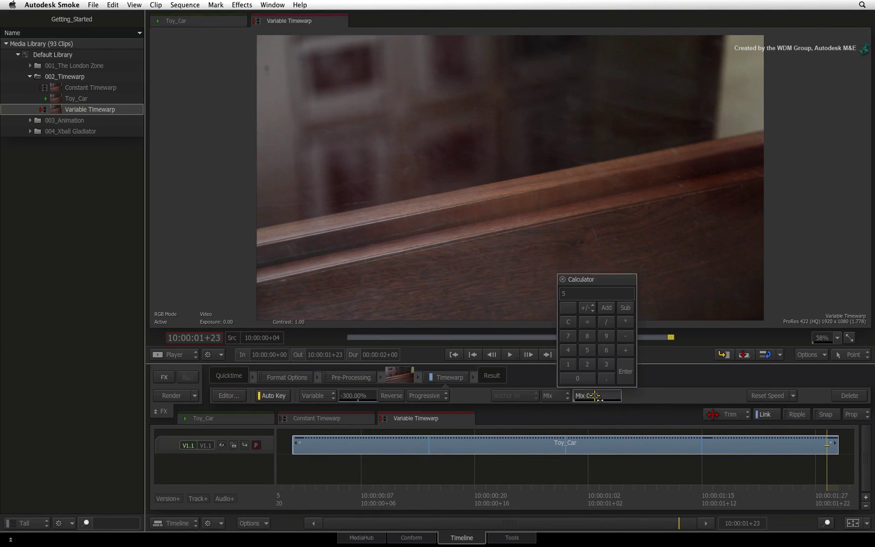
key(Return)
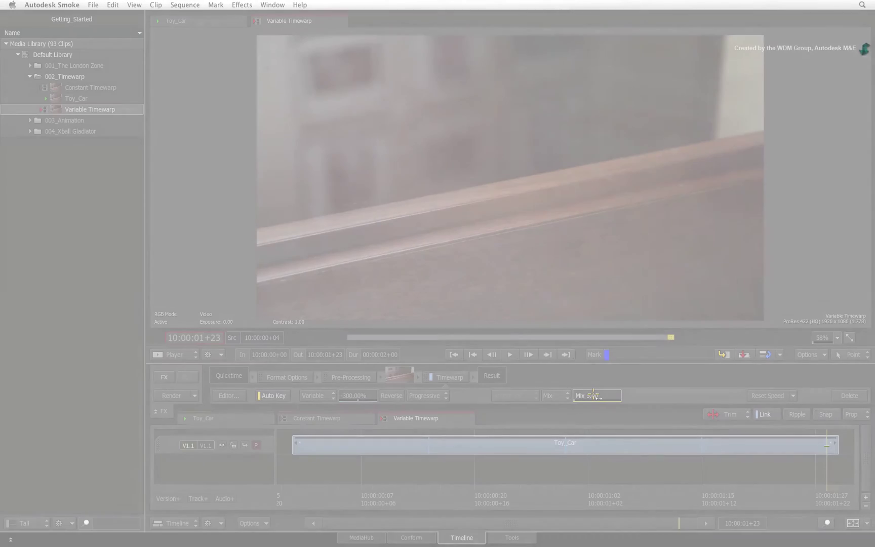
key(space)
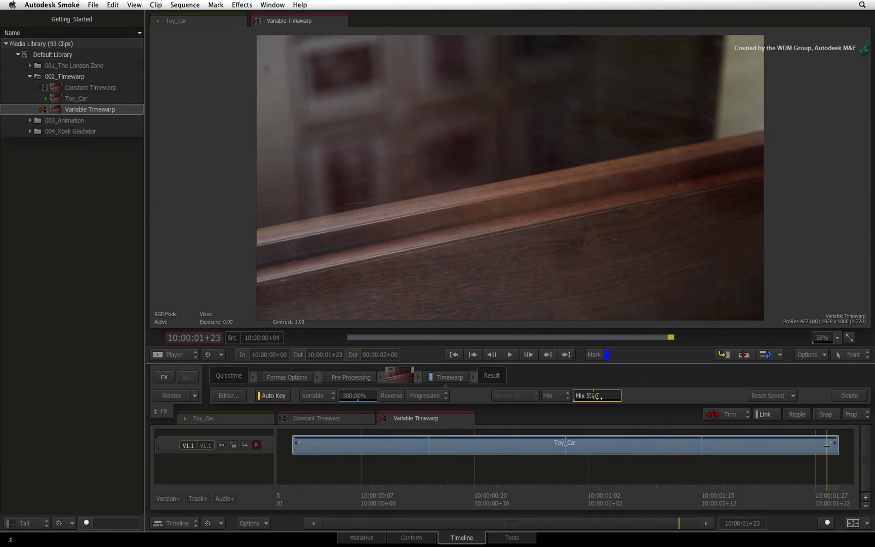
key(space)
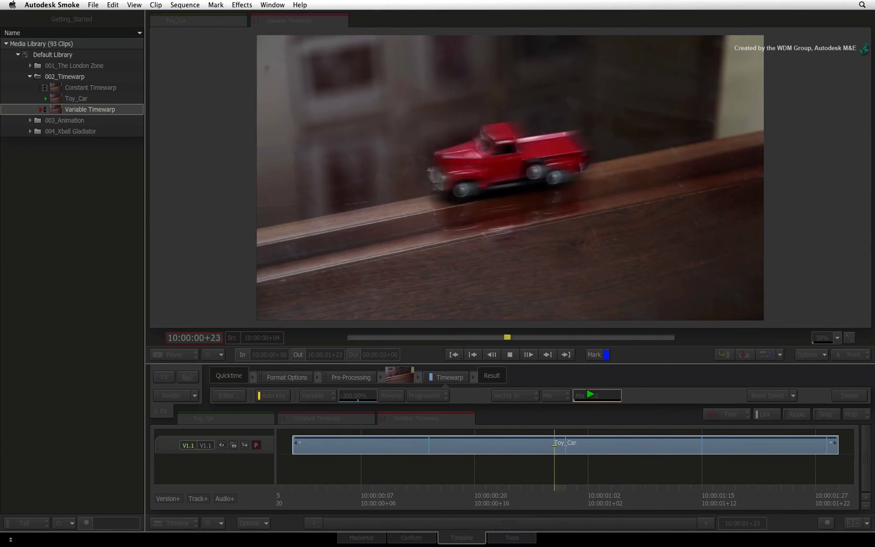